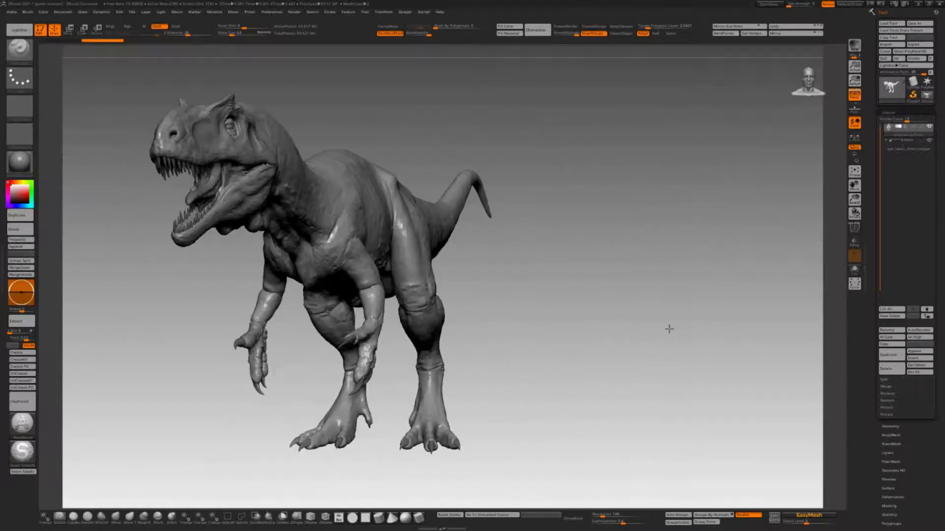
Step: Examine the dinosaur sculpt from the front and side, and look over the Decimation Master and Ryan's Tools plugin options
drag(855, 186, 906, 188)
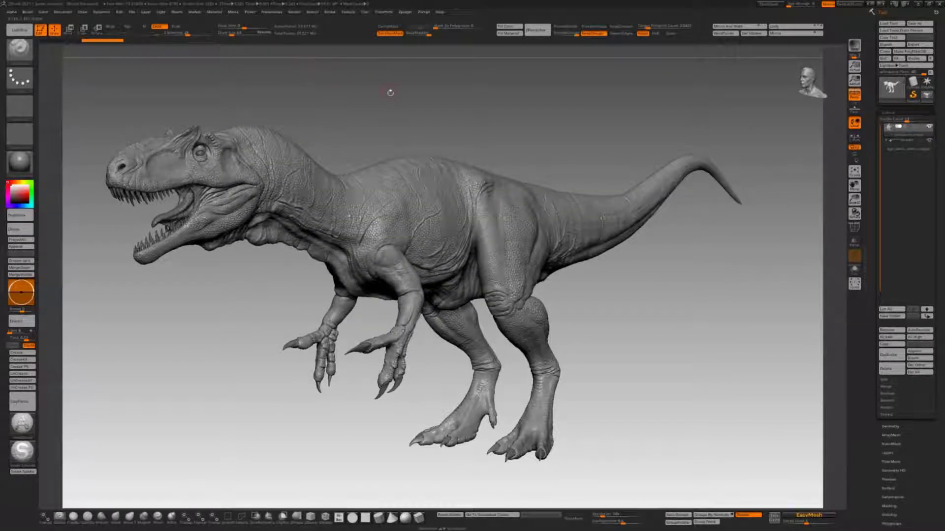
drag(407, 101, 501, 105)
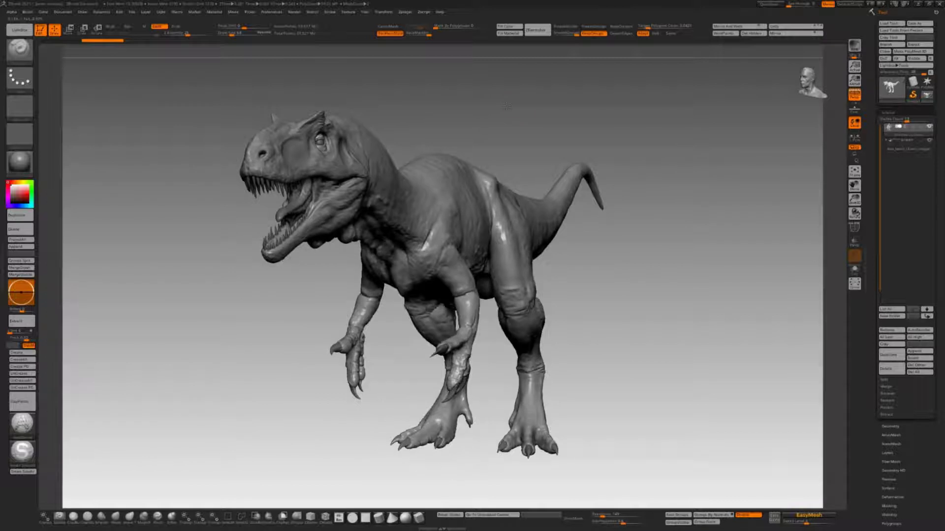
drag(546, 106, 557, 114)
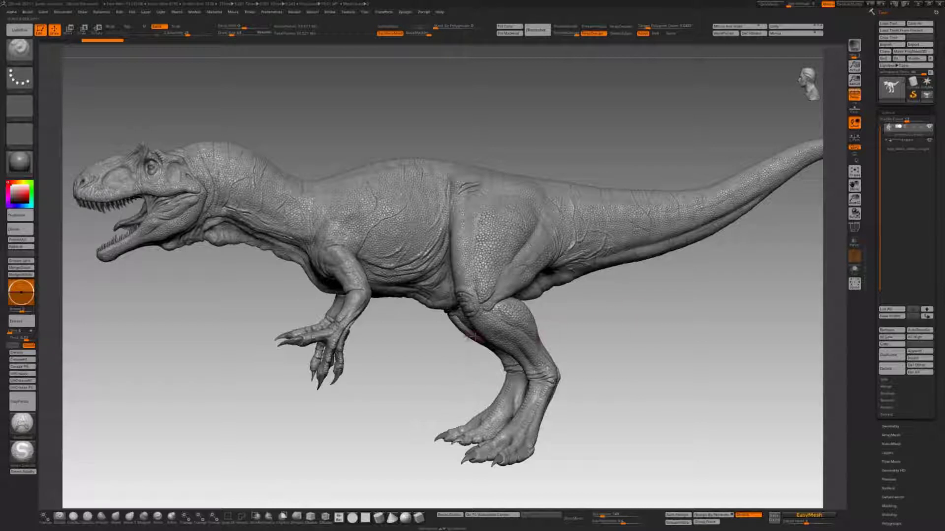
click(405, 12)
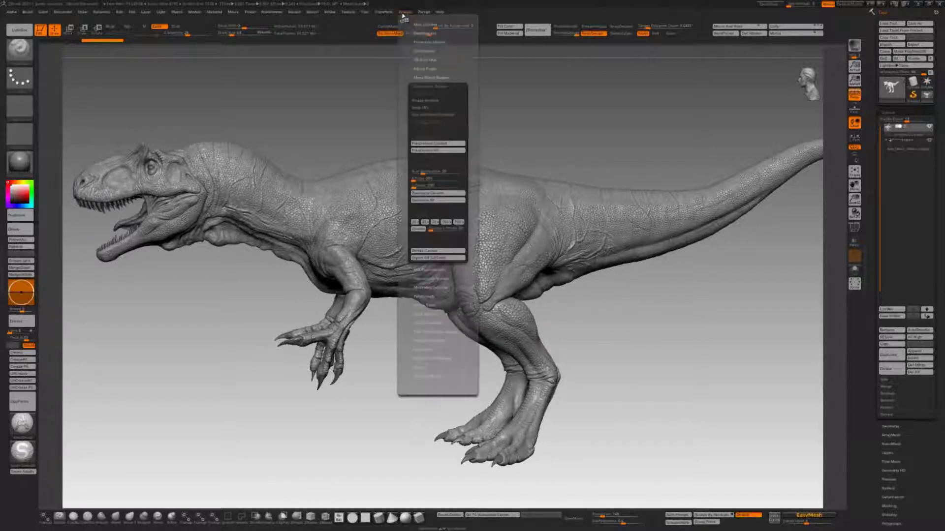
click(431, 101)
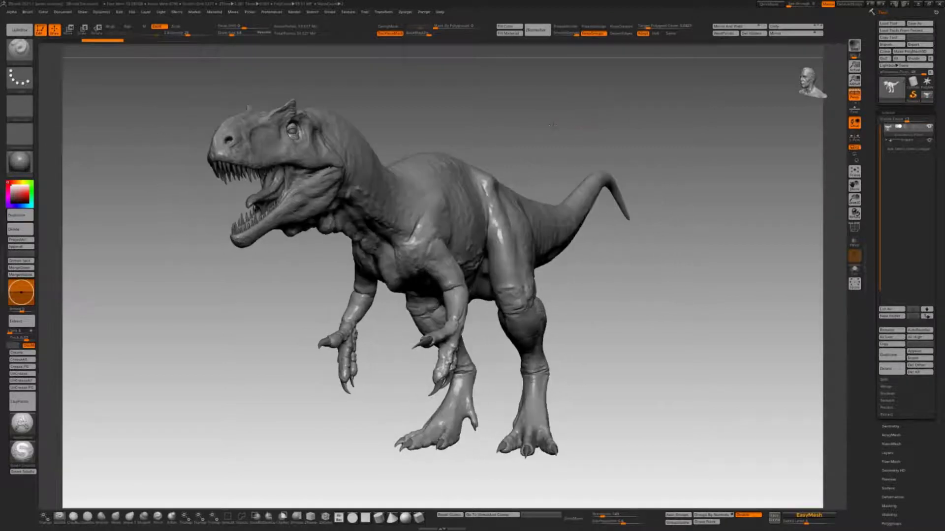
drag(854, 186, 822, 185)
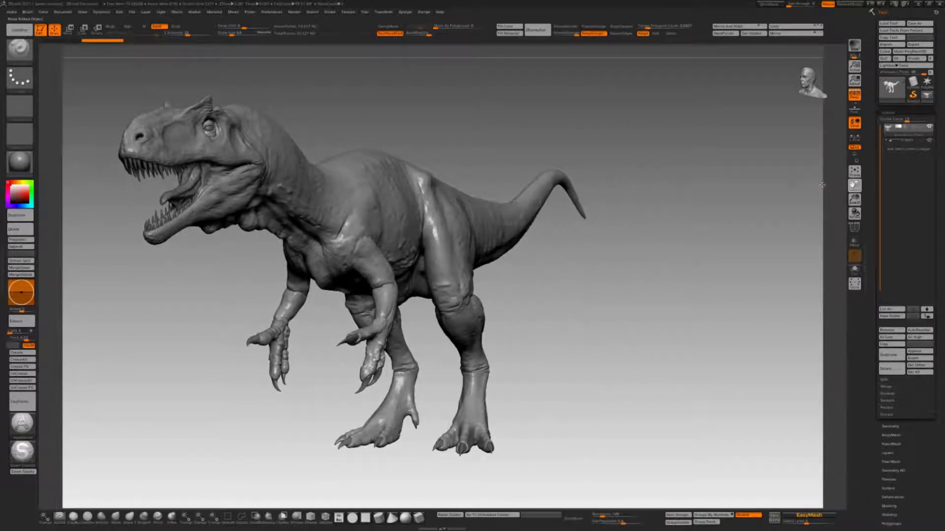
drag(720, 212, 717, 214)
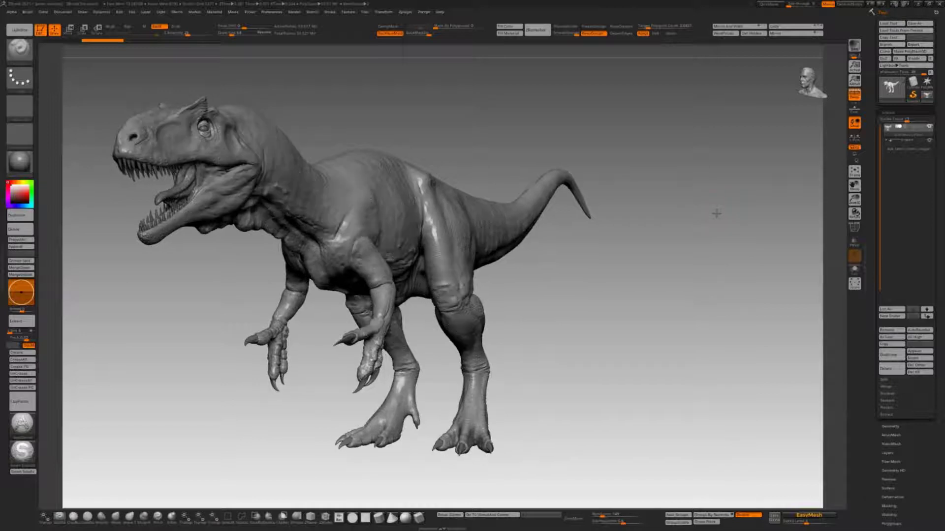
key(d)
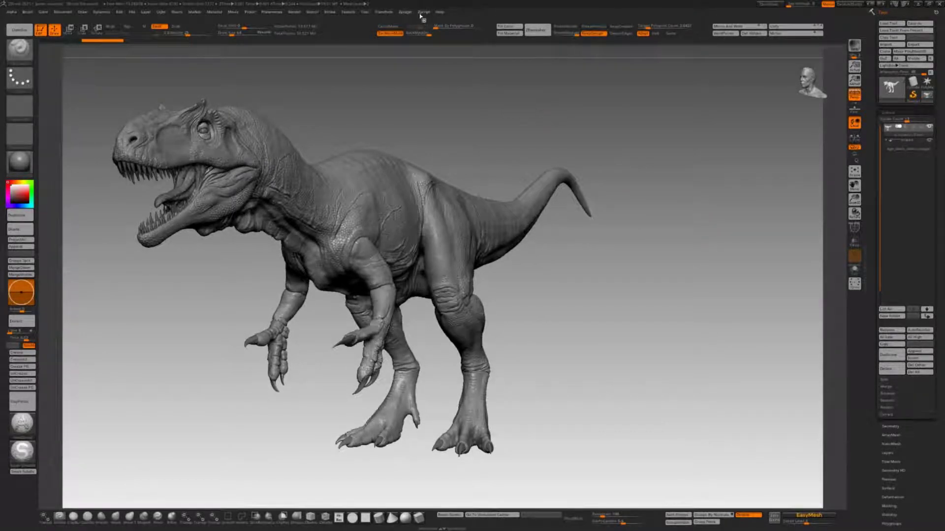
click(410, 13)
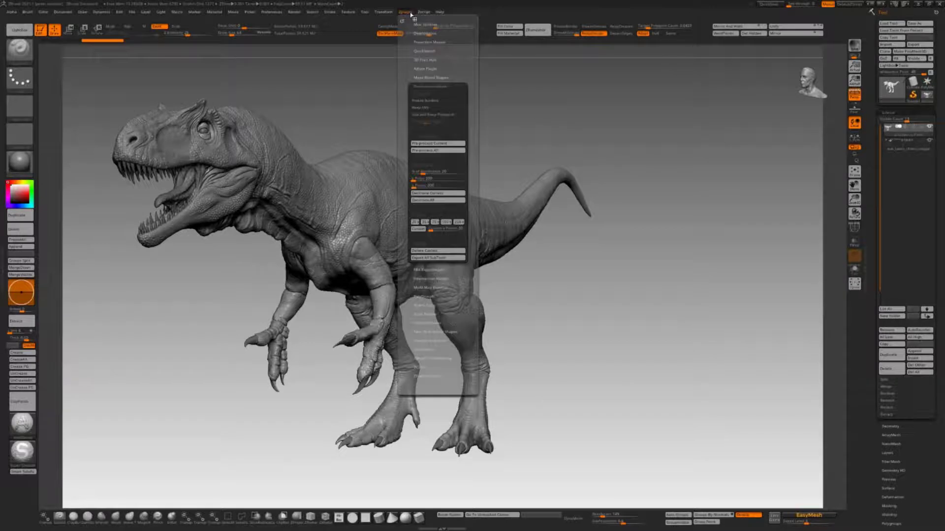
click(428, 305)
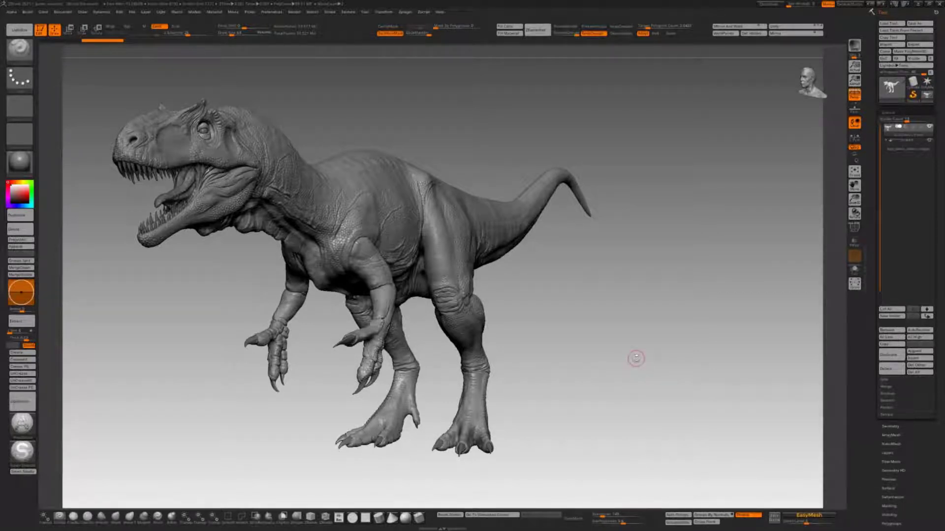
drag(637, 350, 651, 321)
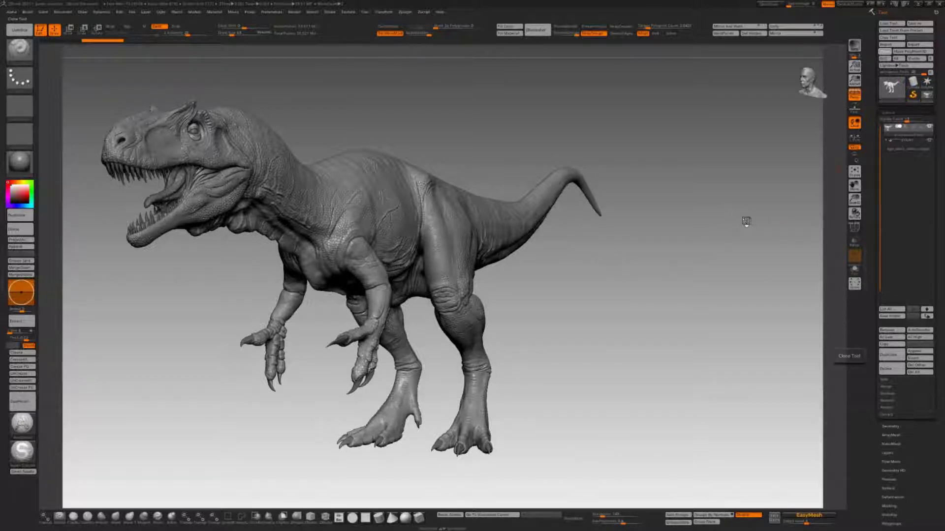
Step: Clone the dinosaur's body subtool as a separate tool and make the clone the active model
mouse_move(927, 97)
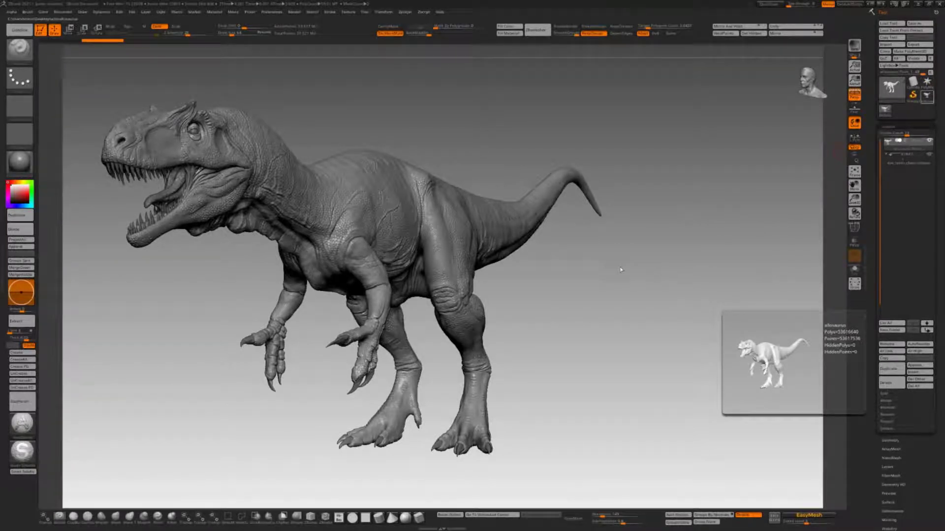
key(shift+d)
mouse_move(618, 246)
mouse_down()
mouse_move(628, 253)
mouse_move(622, 257)
mouse_up()
key(d)
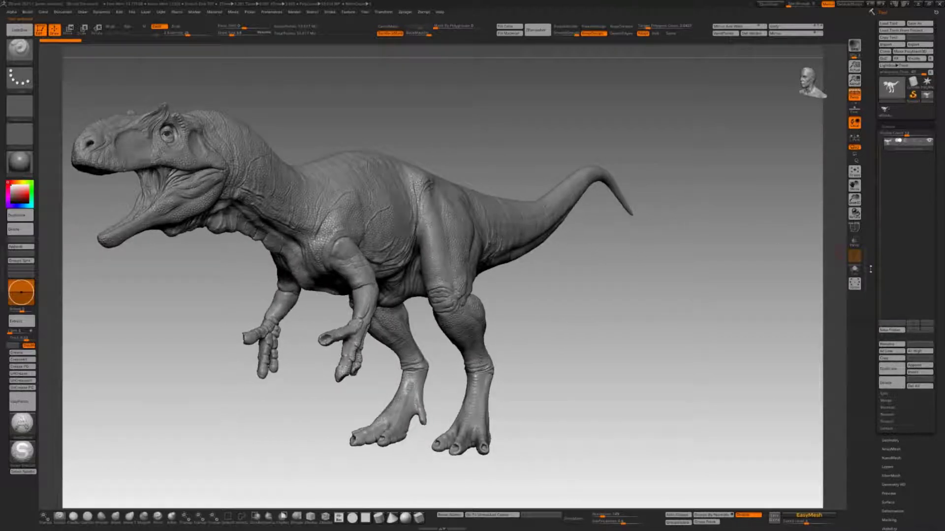
Step: Open the Geometry options for the cloned body and duplicate it as a second subtool
scroll(886, 246, down, 5)
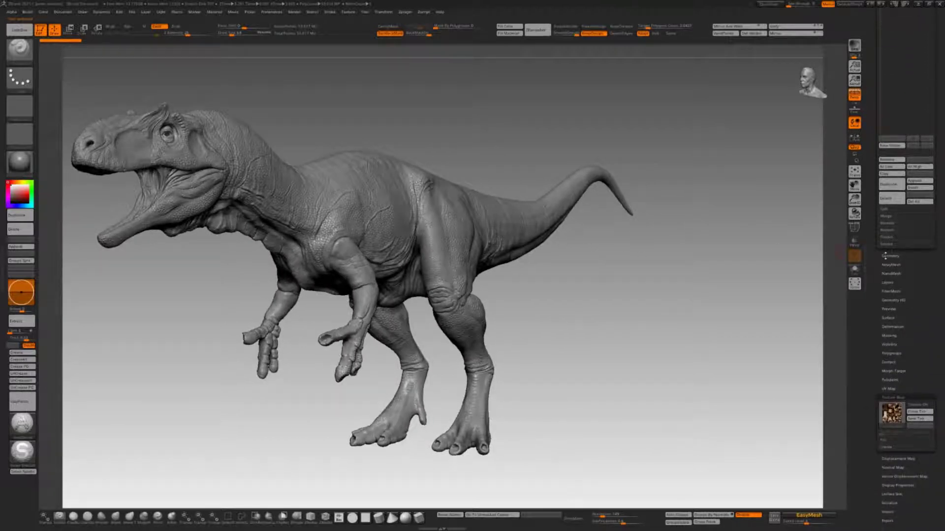
click(886, 255)
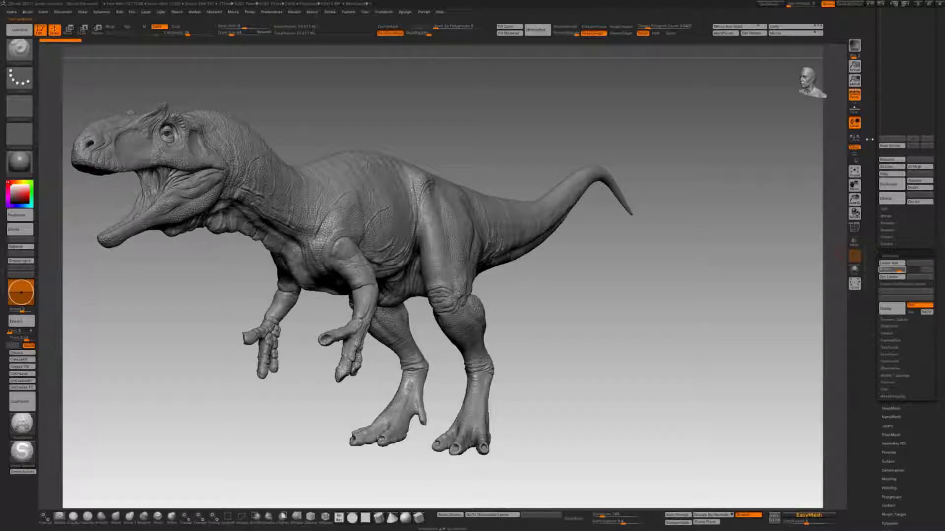
scroll(872, 183, up, 4)
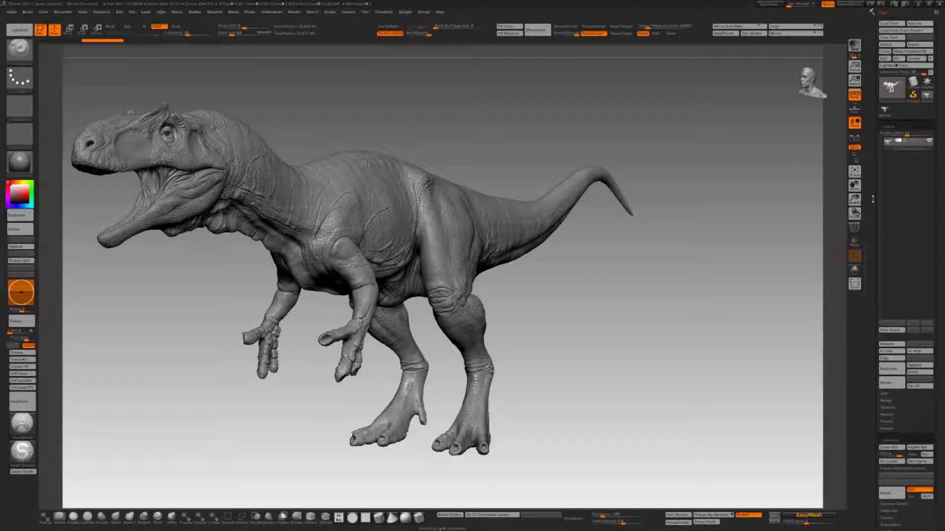
scroll(873, 182, down, 1)
scroll(868, 355, down, 2)
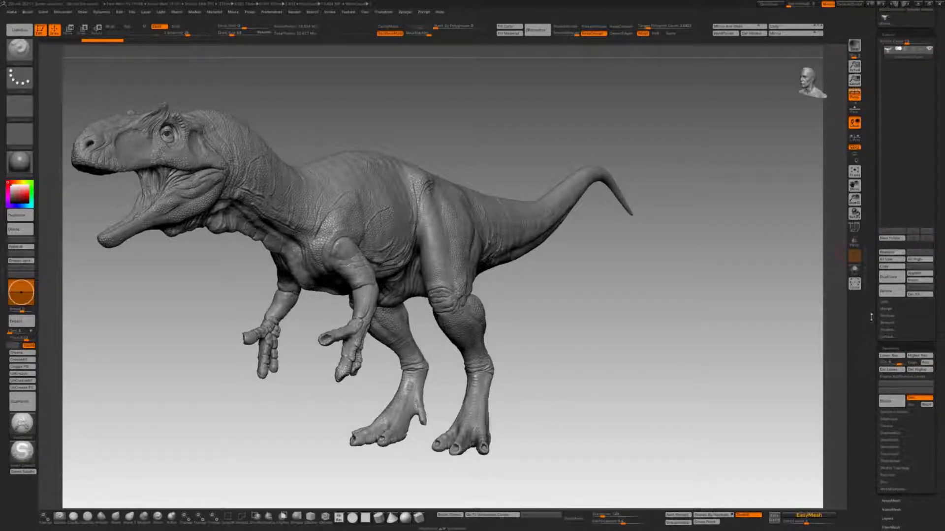
scroll(871, 316, up, 1)
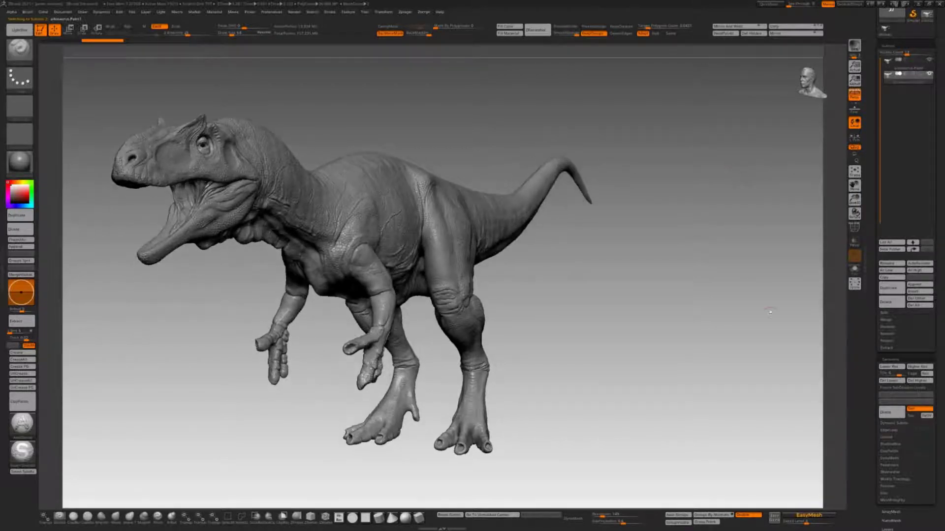
Step: Spread the two body subtools apart and regroup them, then isolate the duplicate and convert it to a DynaMesh
click(855, 284)
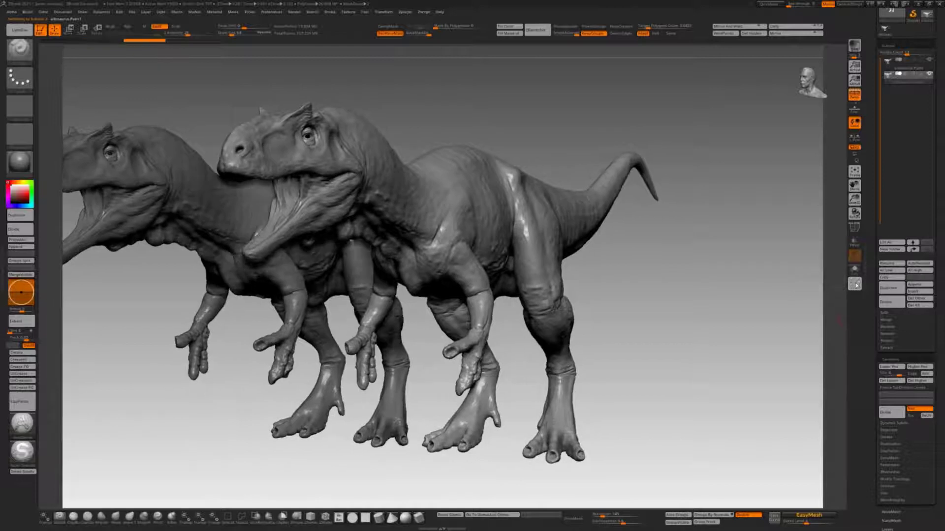
click(856, 285)
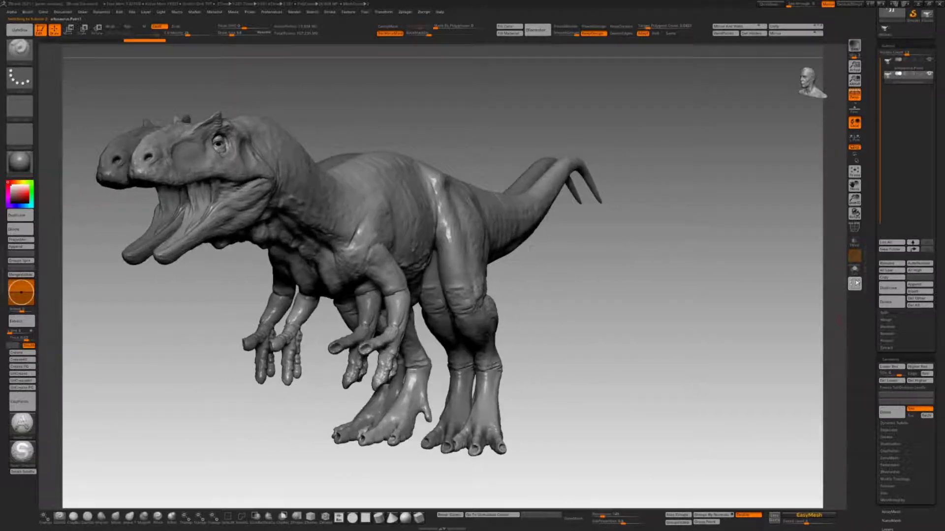
click(855, 270)
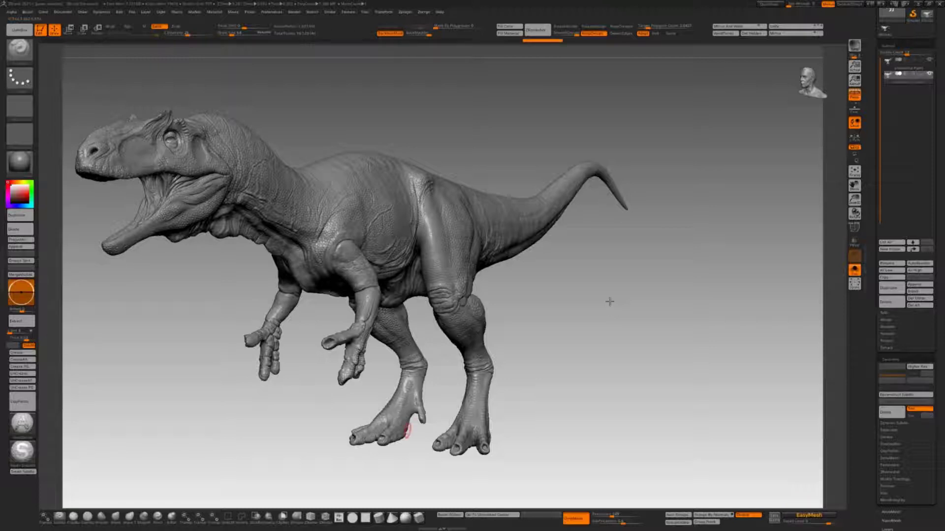
Step: Subdivide the isolated DynaMesh body to add a higher subdivision level
drag(623, 288, 625, 323)
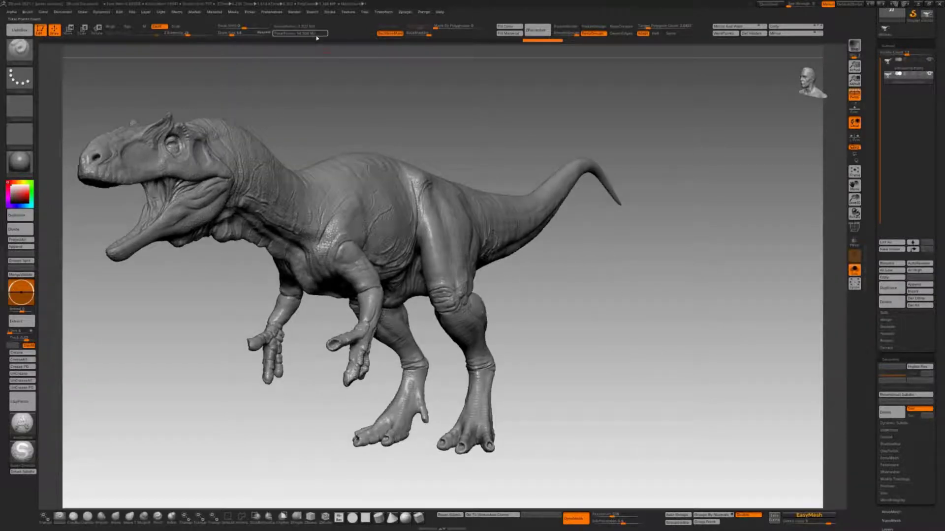
drag(406, 110, 408, 109)
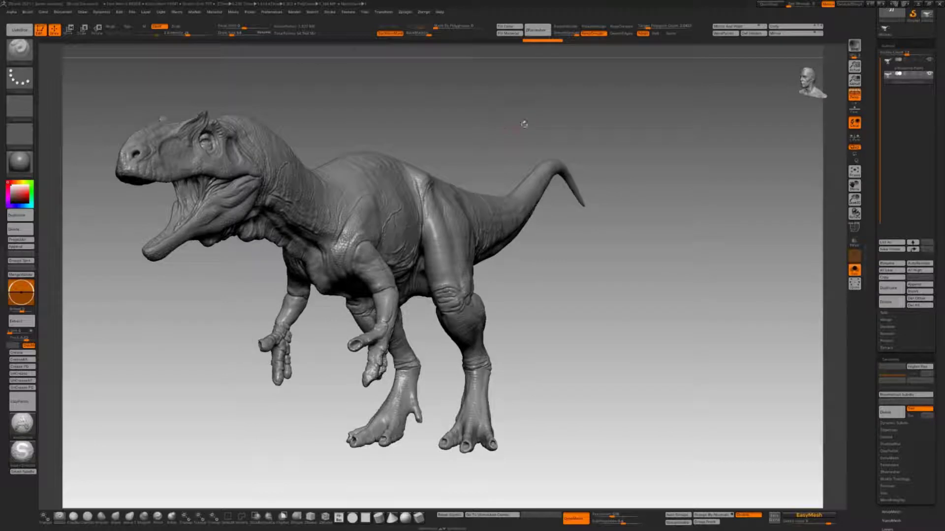
drag(854, 186, 874, 191)
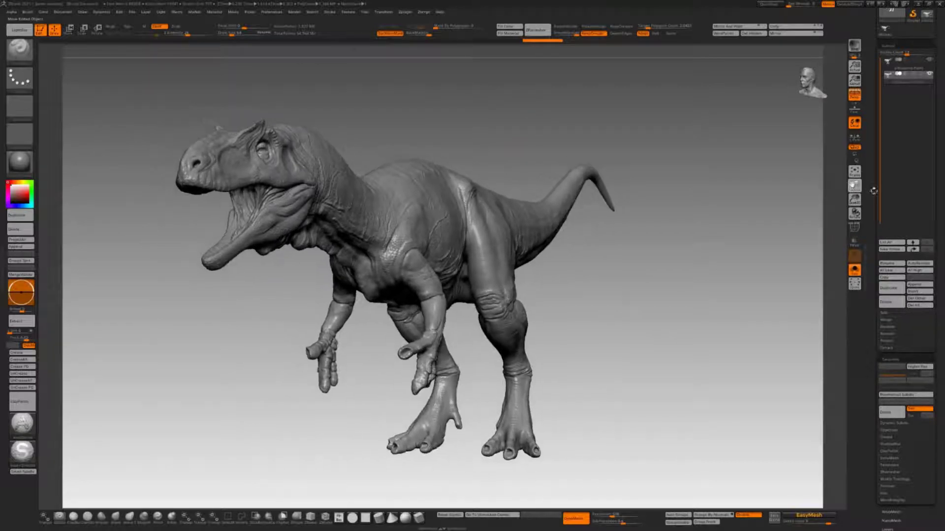
drag(696, 249, 699, 249)
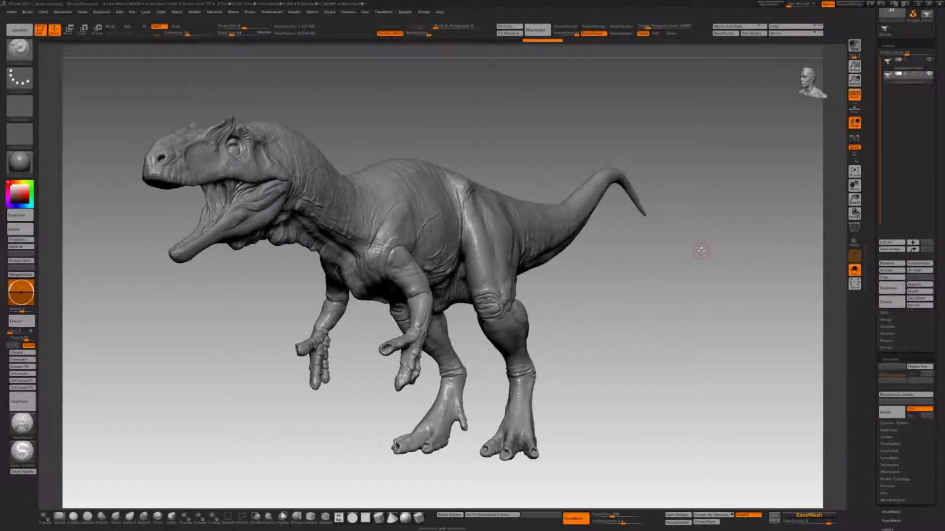
click(889, 416)
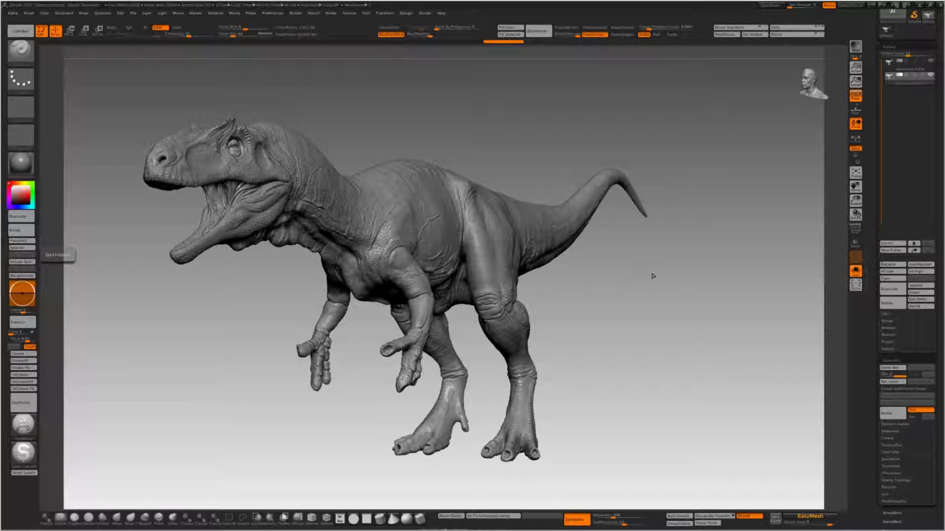
Step: Examine the skin detail on the subdivided body duplicate, including its mouth, arms, torso and legs
drag(648, 289, 648, 294)
drag(853, 201, 856, 252)
drag(853, 201, 856, 183)
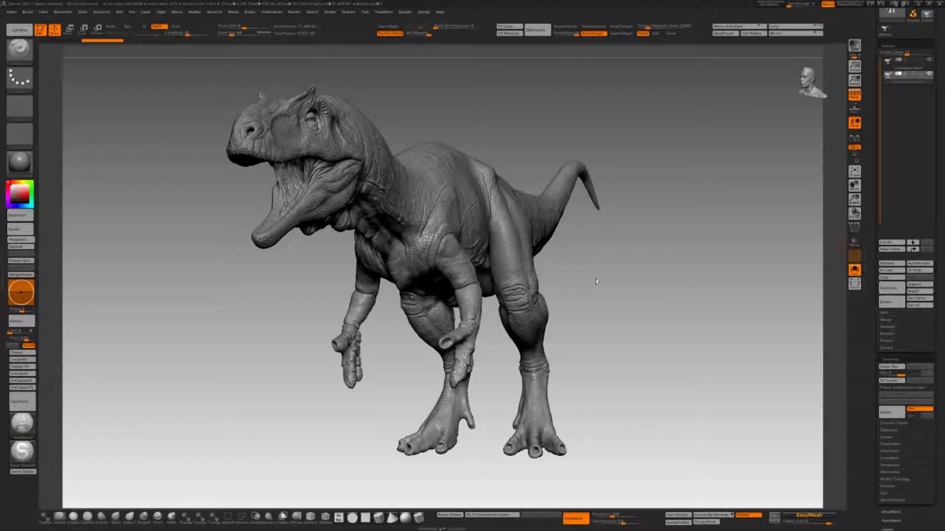
shift+drag(596, 281, 593, 270)
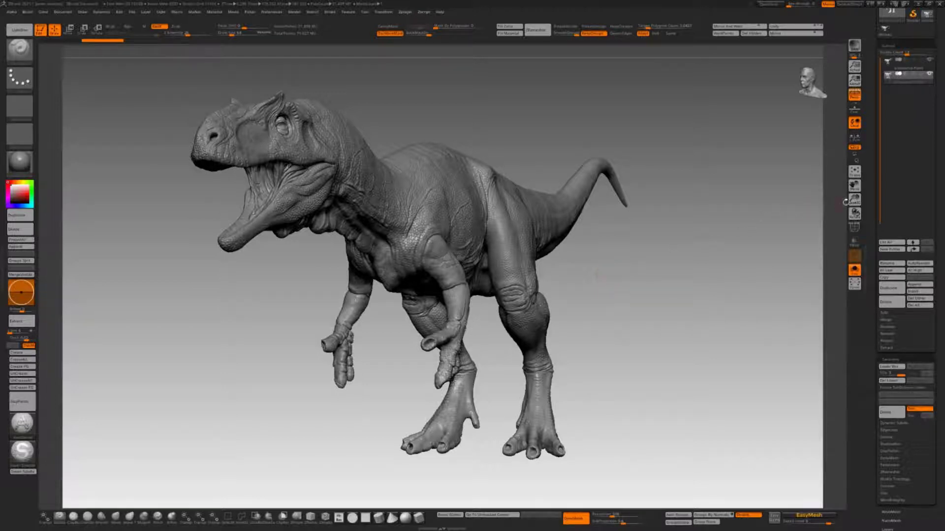
drag(854, 199, 856, 175)
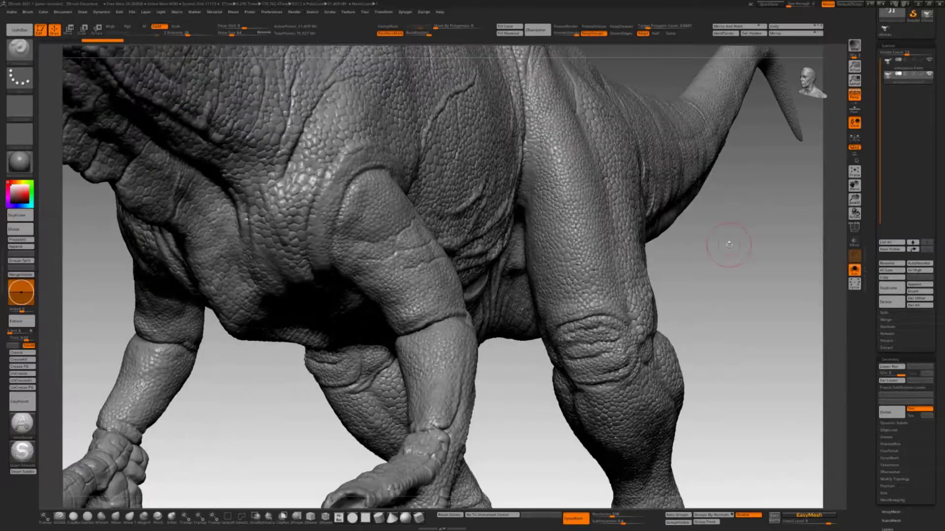
drag(723, 254, 724, 261)
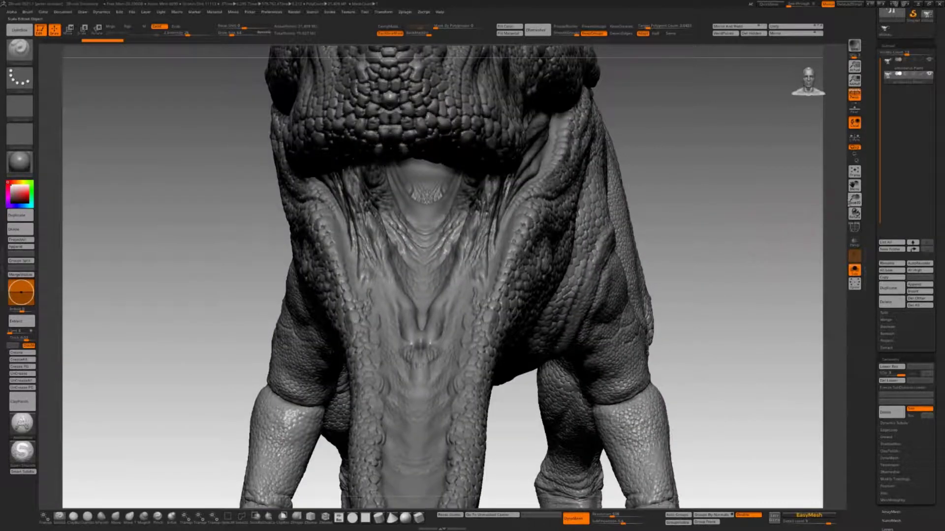
drag(854, 200, 854, 212)
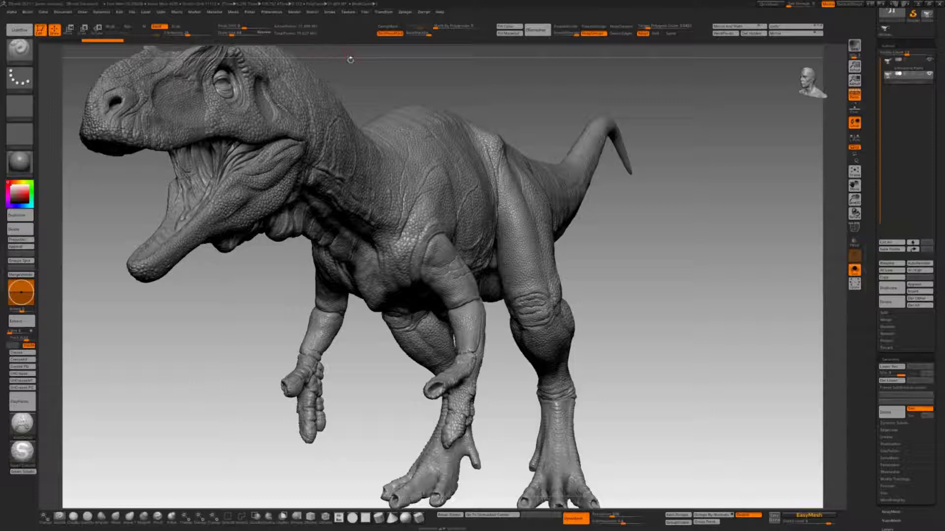
drag(350, 60, 349, 79)
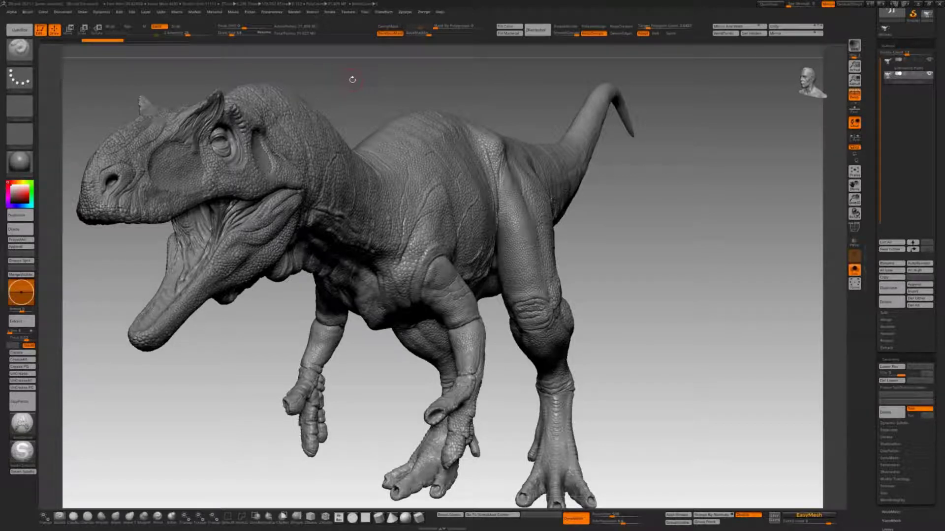
drag(360, 80, 451, 62)
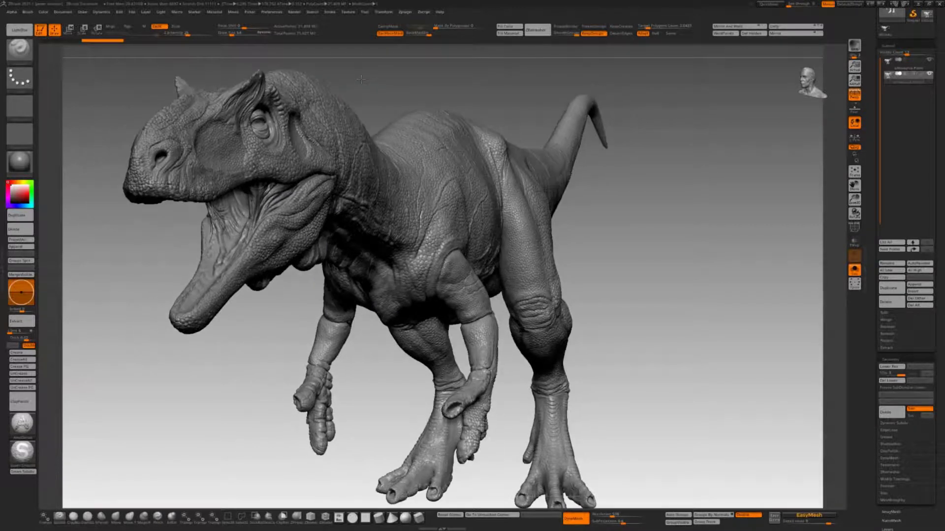
Step: Adjust the percentage of decimation in Decimation Master and pre-process the current body duplicate
click(407, 12)
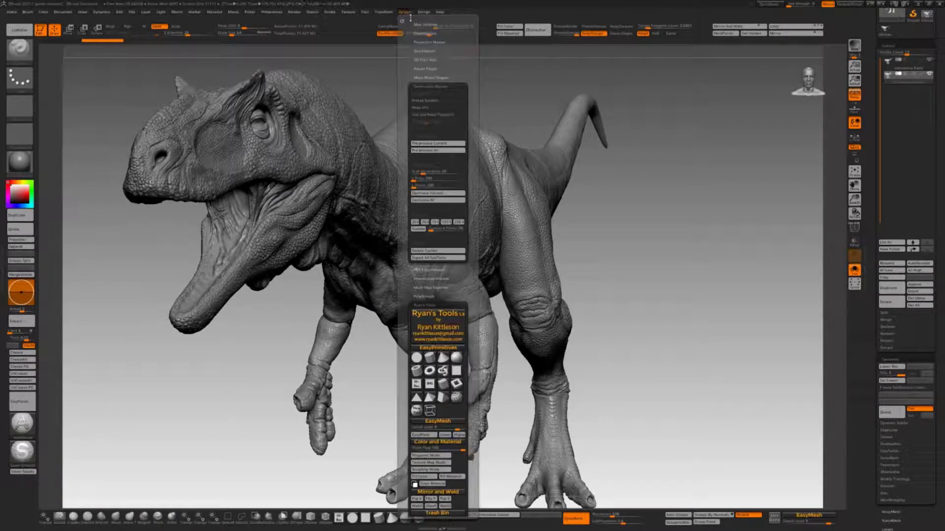
click(428, 173)
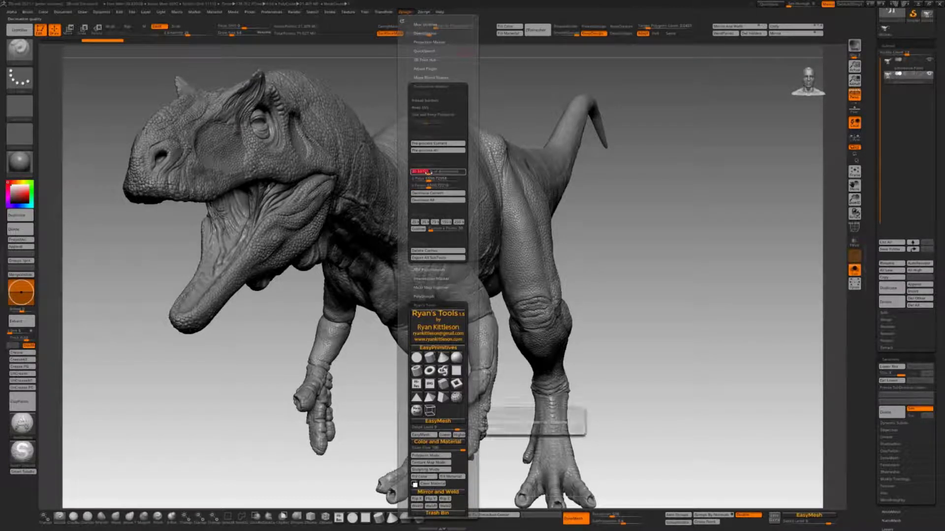
click(432, 144)
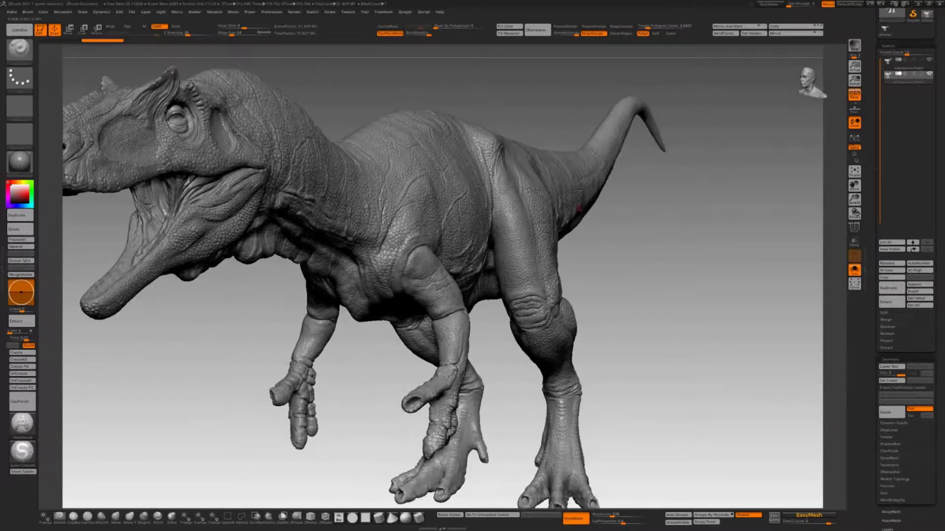
Step: Decimate the pre-processed body duplicate with Decimation Master and check its skin detail from several angles
click(406, 13)
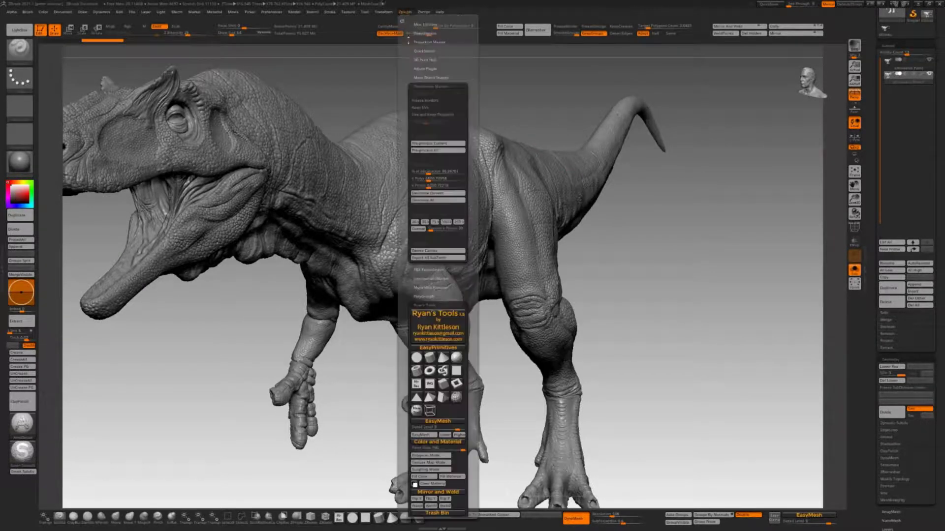
click(448, 170)
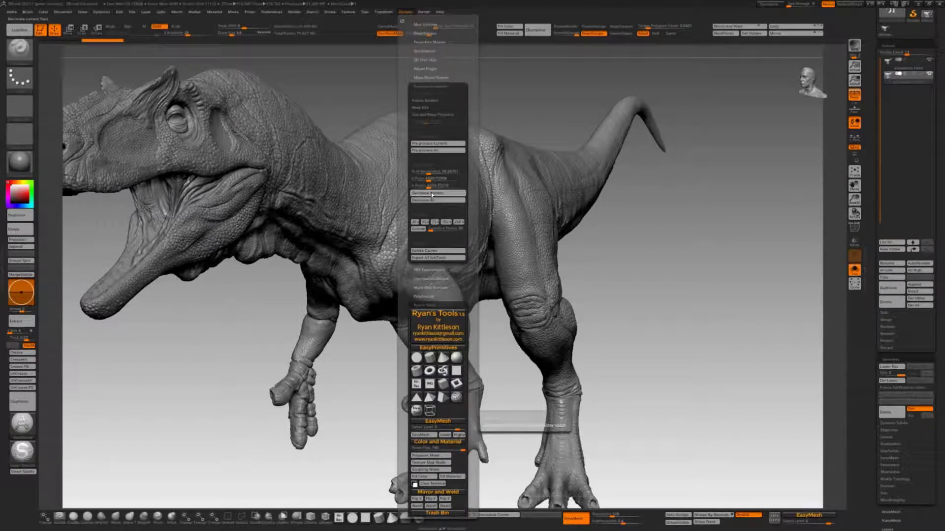
click(432, 193)
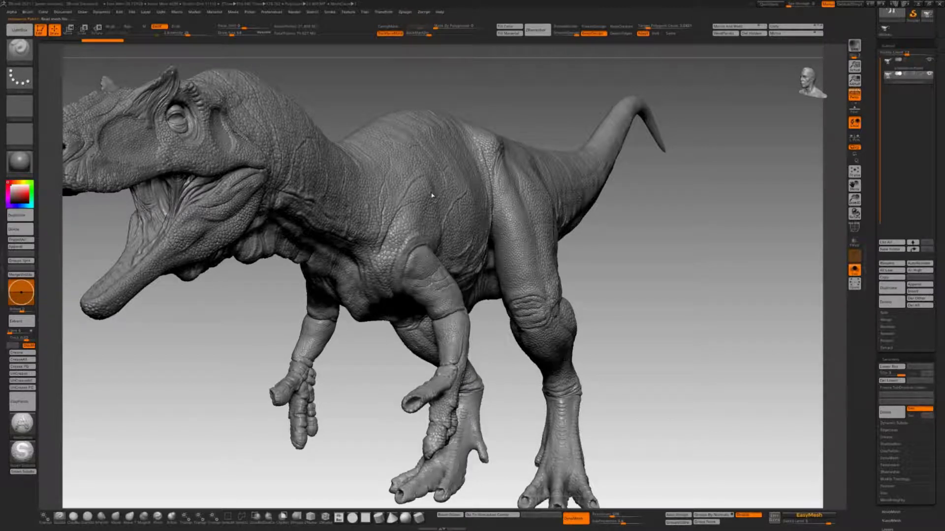
right_drag(432, 195, 433, 78)
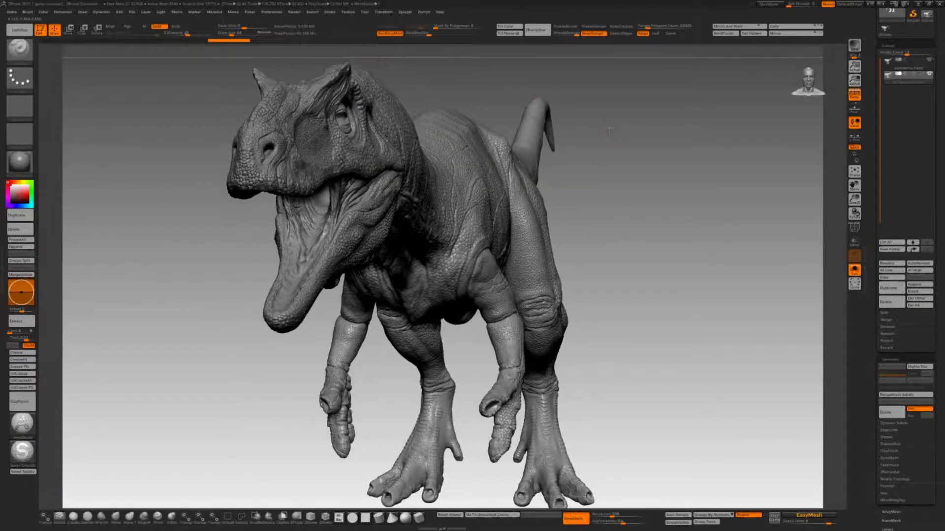
right_drag(609, 128, 633, 150)
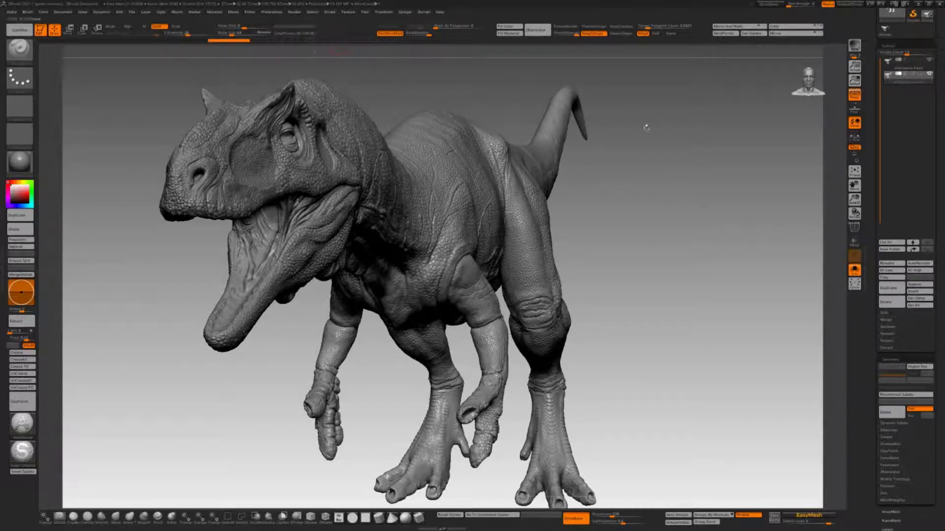
right_drag(633, 162, 649, 187)
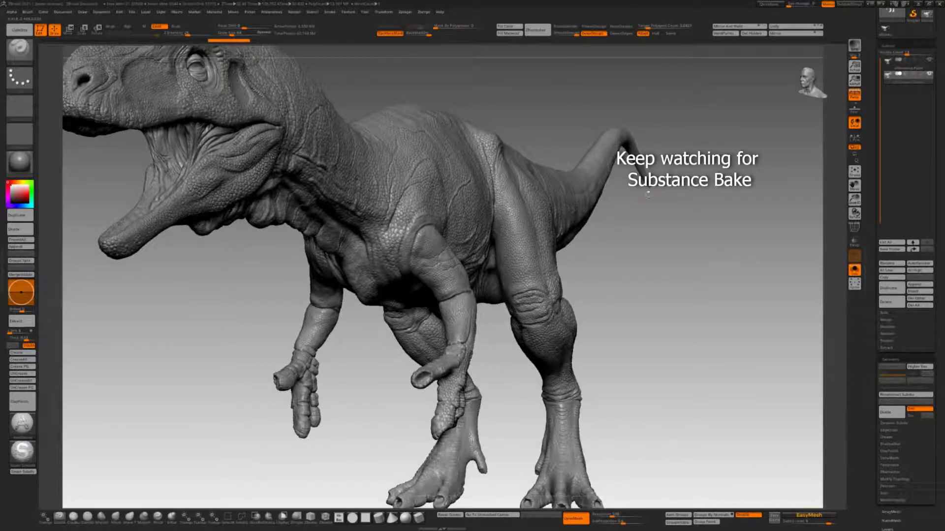
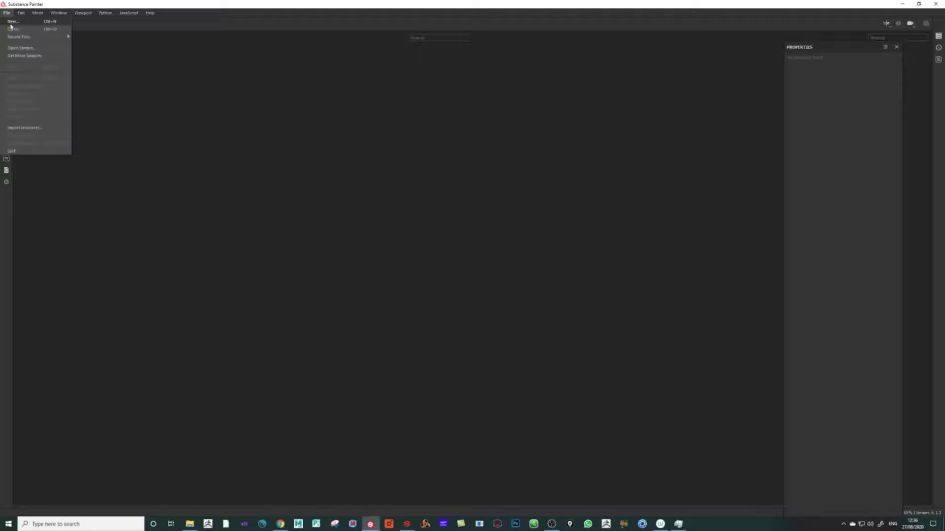
Step: In Substance Painter, start a new project with a 4096 document resolution and the OpenGL normal map format
click(11, 21)
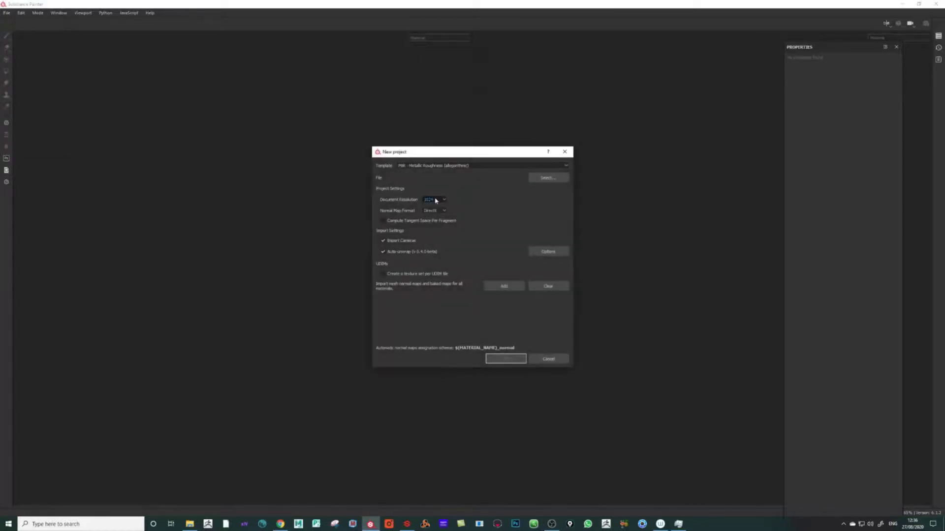
click(437, 199)
click(438, 229)
click(446, 211)
click(439, 222)
Step: Choose allosaurus.low.obj from the Desktop as the project mesh and create the project
click(541, 178)
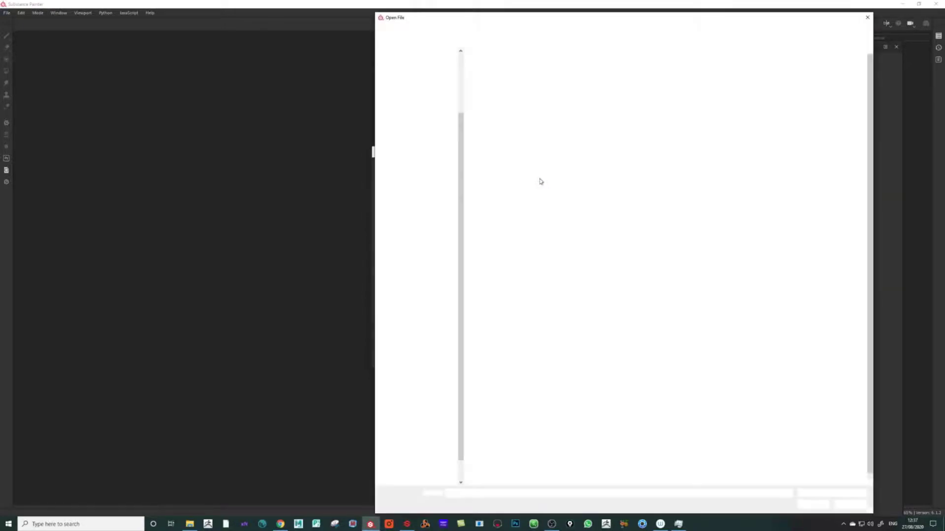
click(415, 67)
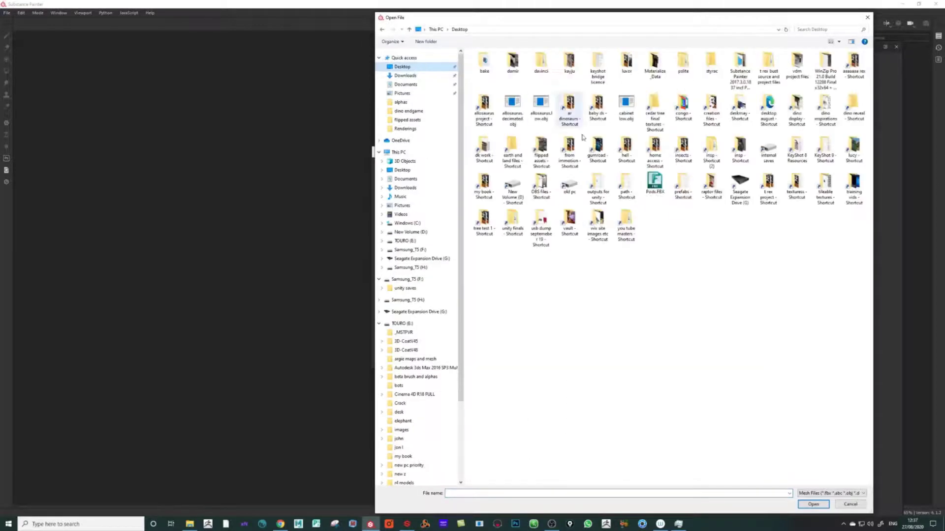
double_click(543, 105)
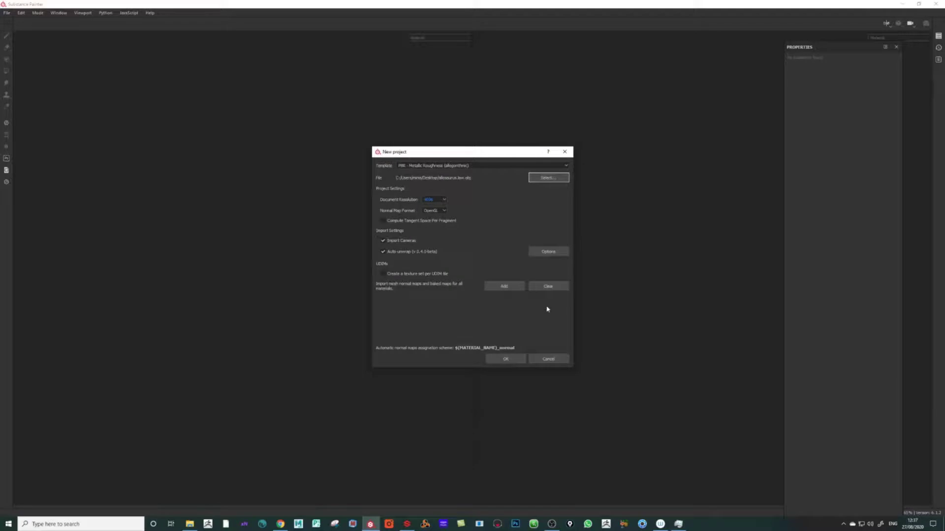
click(504, 359)
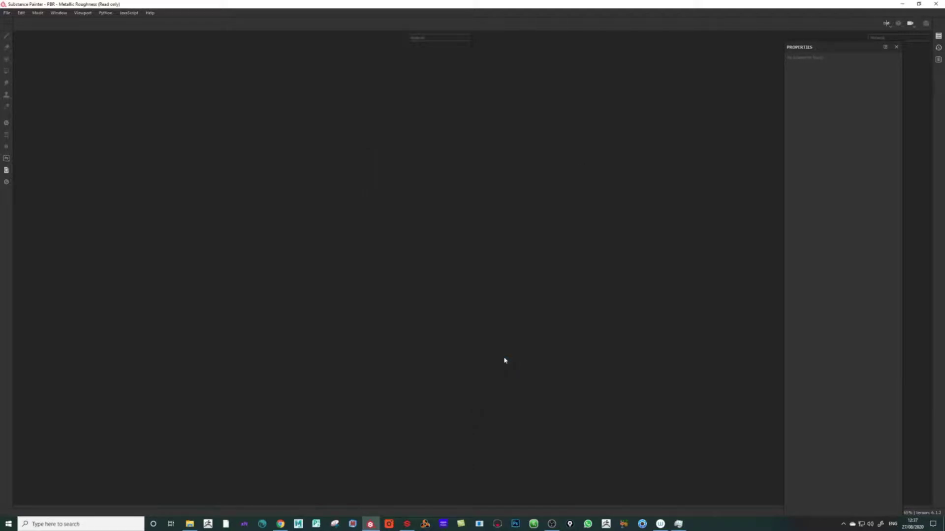
Step: Bake all mesh maps at an output size of 4096, using allosaurus.decimated.obj as the high-definition mesh
mouse_move(358, 334)
alt+mouse_down()
mouse_move(348, 274)
mouse_move(375, 371)
mouse_move(371, 324)
mouse_move(413, 327)
alt+mouse_up()
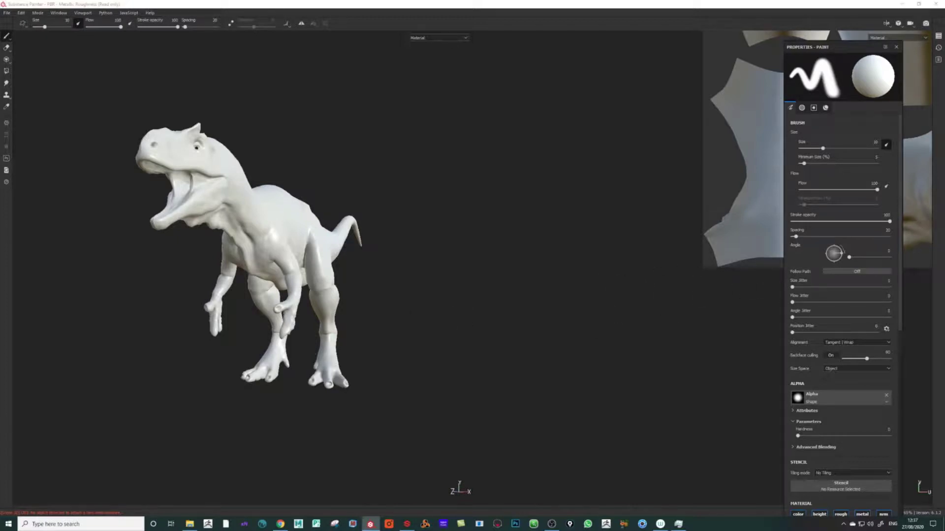
click(499, 161)
click(493, 200)
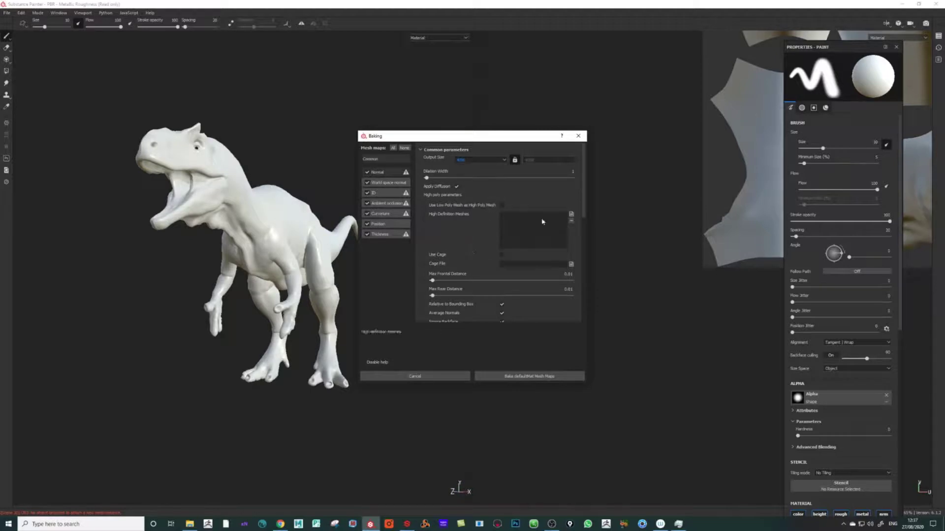
click(572, 214)
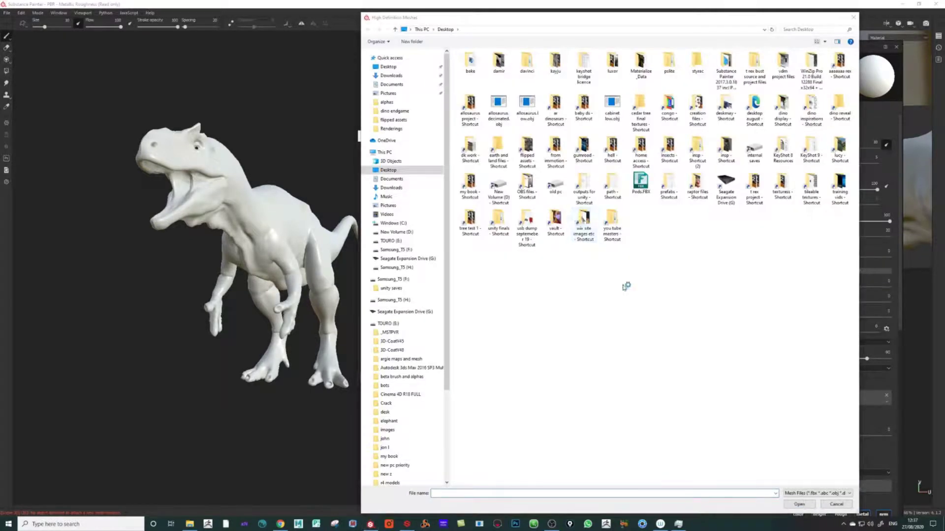
double_click(497, 107)
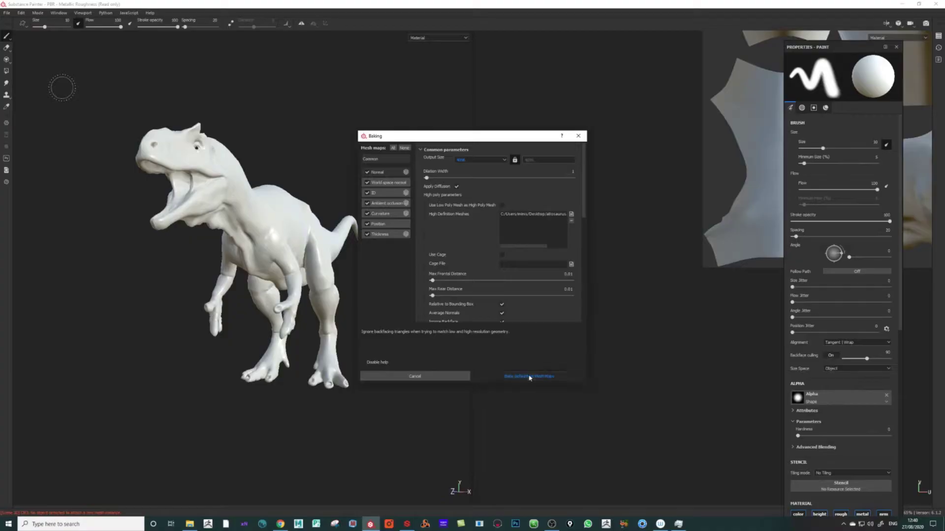
click(530, 376)
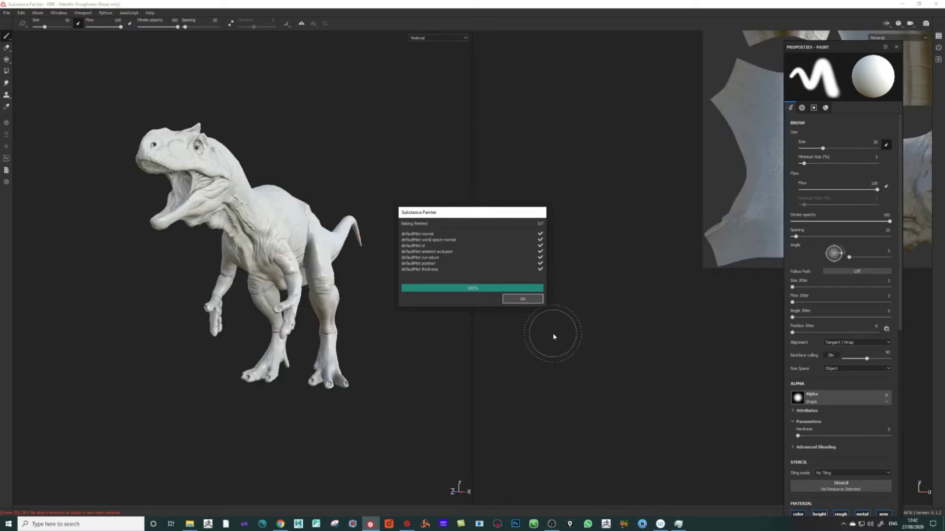
click(517, 299)
Step: Examine the baked skin detail on the dinosaur's head, torso, arms and legs
alt+drag(430, 310, 380, 306)
alt+right_drag(380, 306, 405, 398)
alt+drag(118, 291, 209, 352)
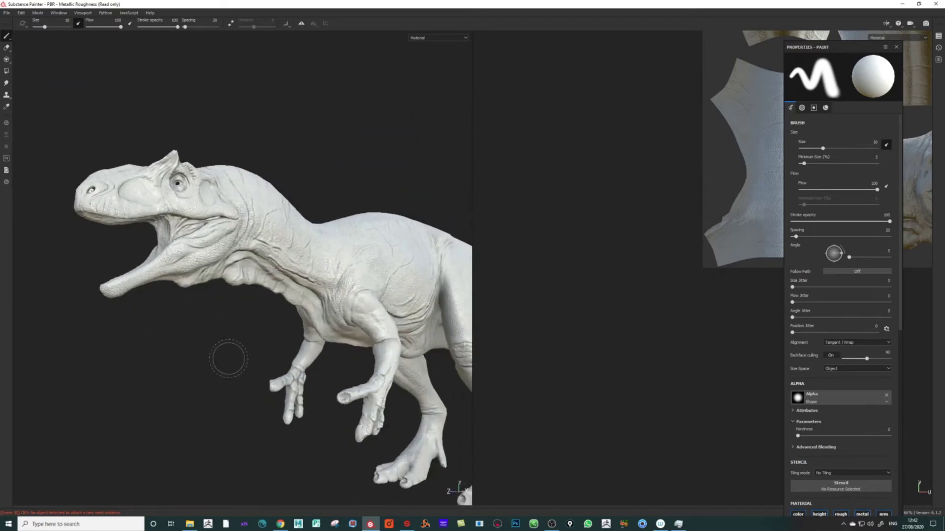
alt+right_drag(228, 355, 141, 327)
alt+drag(141, 327, 226, 388)
alt+right_drag(226, 389, 216, 410)
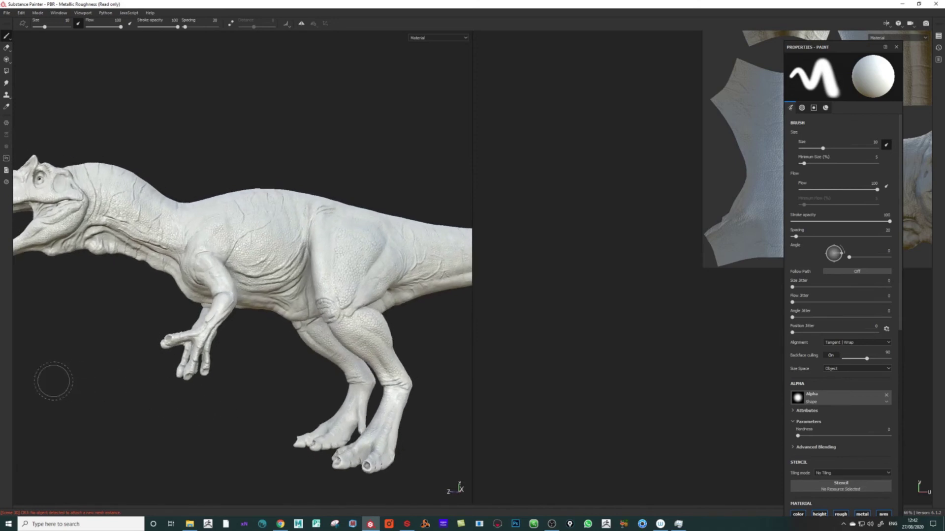